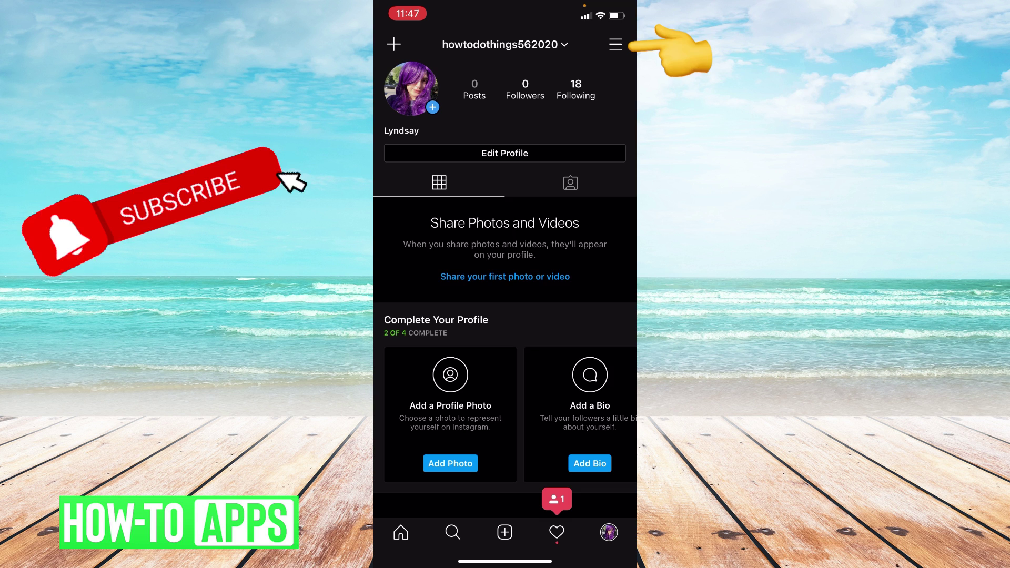
- Open Settings from the profile page's hamburger menu
left_click(616, 45)
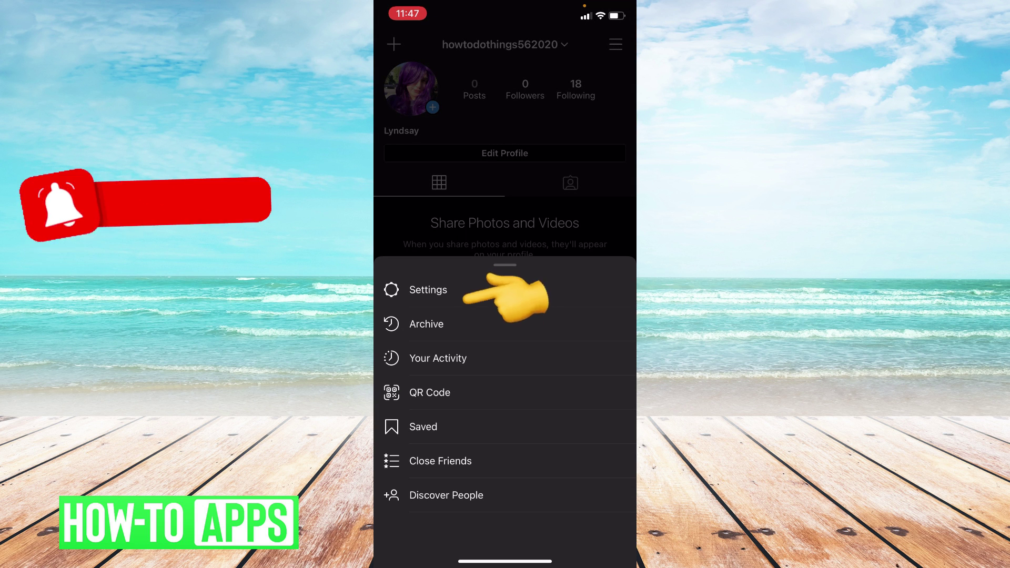
left_click(428, 290)
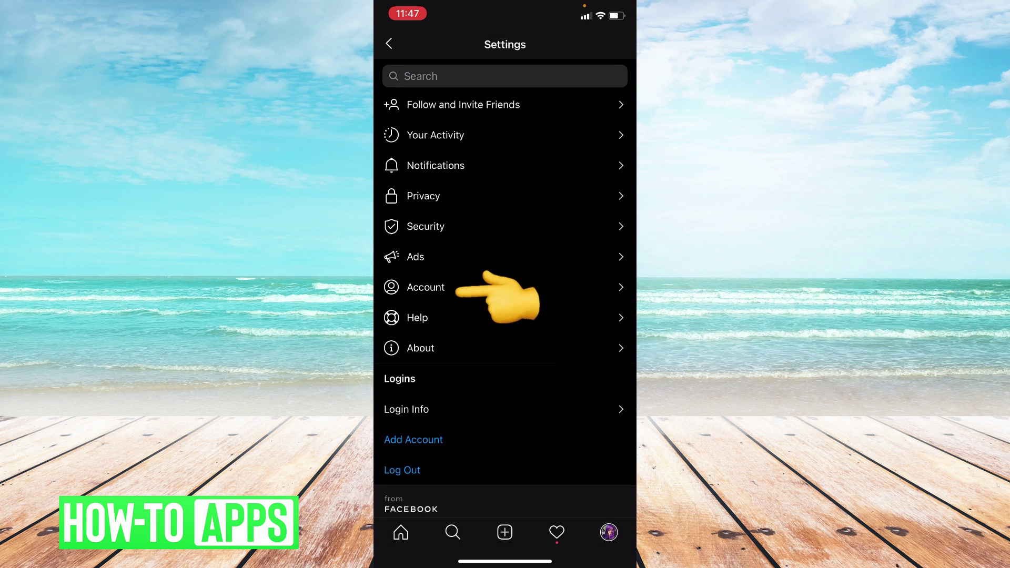
- Go to the Account section of Instagram's Settings
left_click(426, 288)
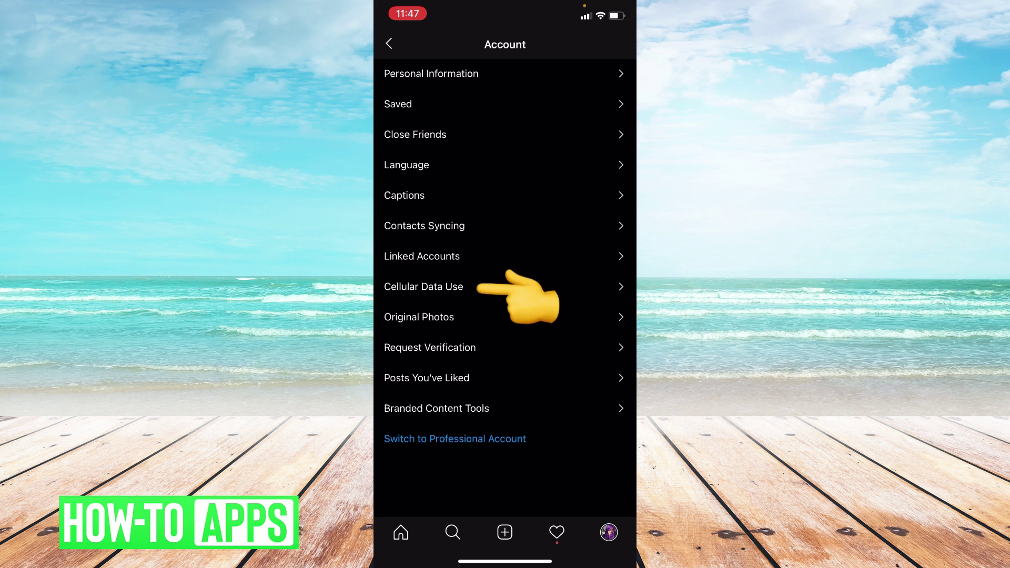
- Open the Cellular Data Use page from Account settings
left_click(423, 287)
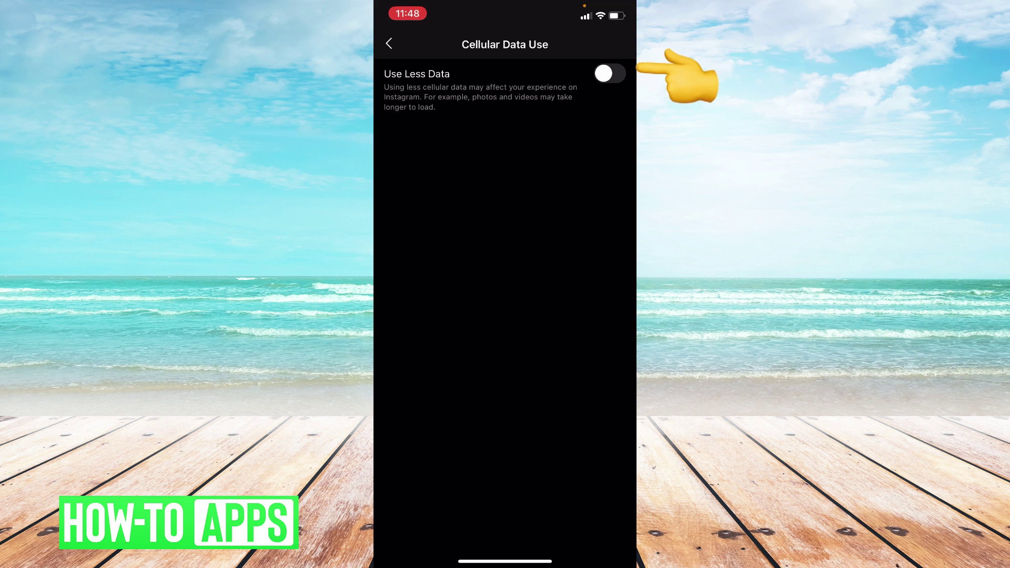
- Switch the Use Less Data toggle on
left_click(609, 73)
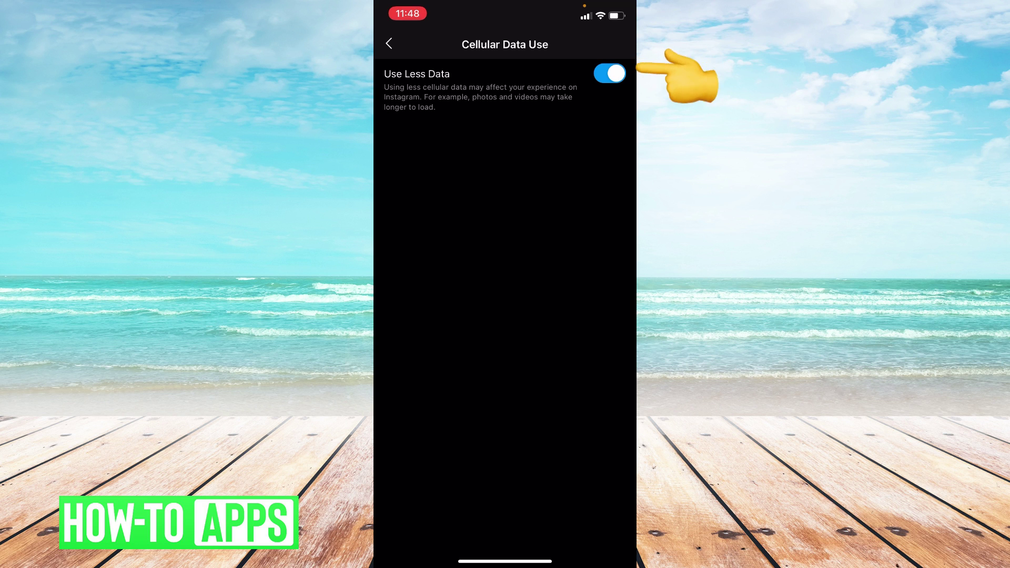
- Switch the Use Less Data toggle off again
left_click(609, 74)
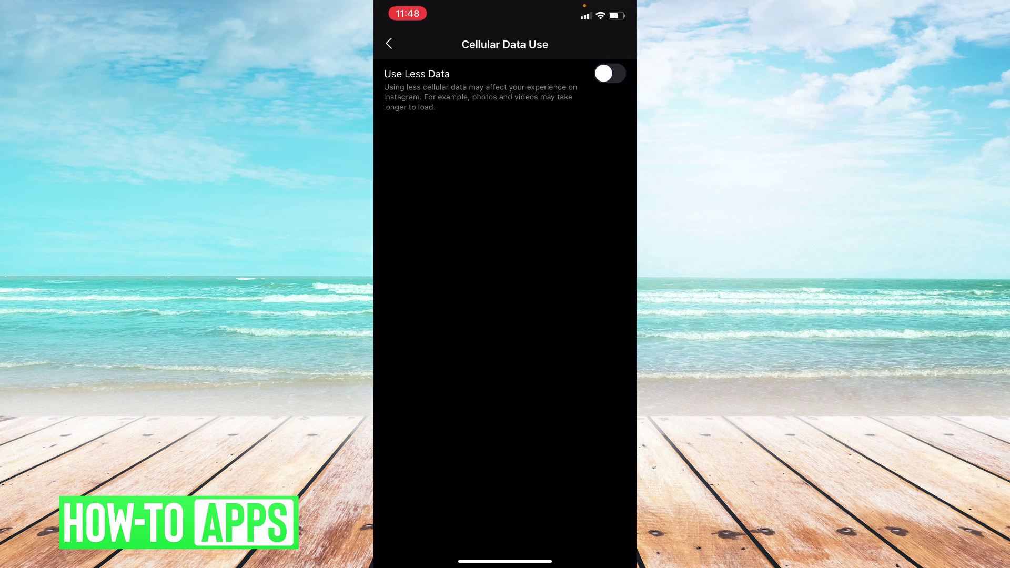